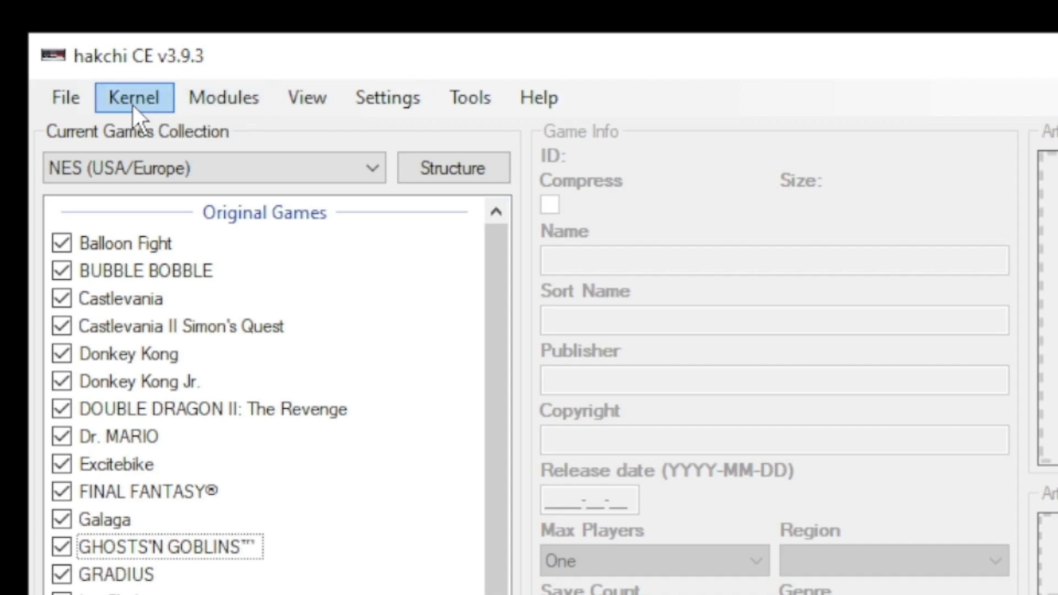
- Flash the custom kernel to the mini via Kernel > Install / Repair, confirming with Yes
left_click(134, 105)
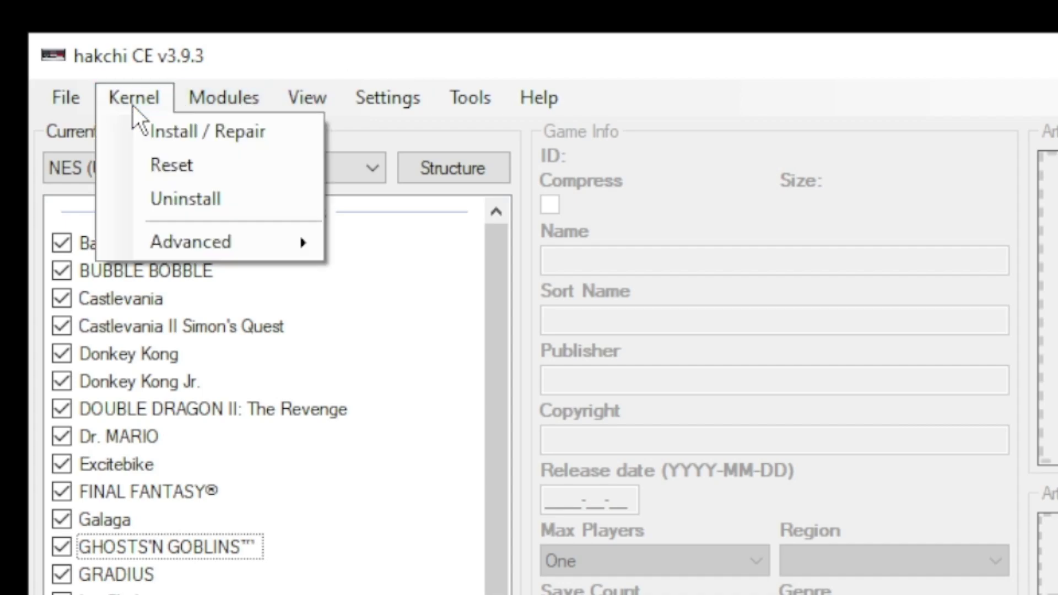
left_click(161, 129)
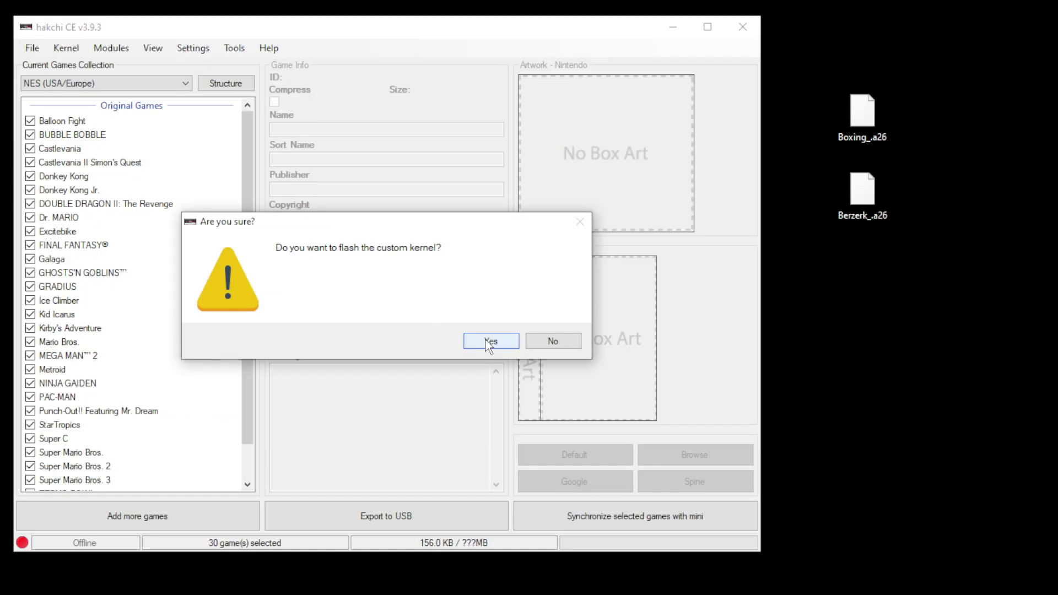
left_click(490, 341)
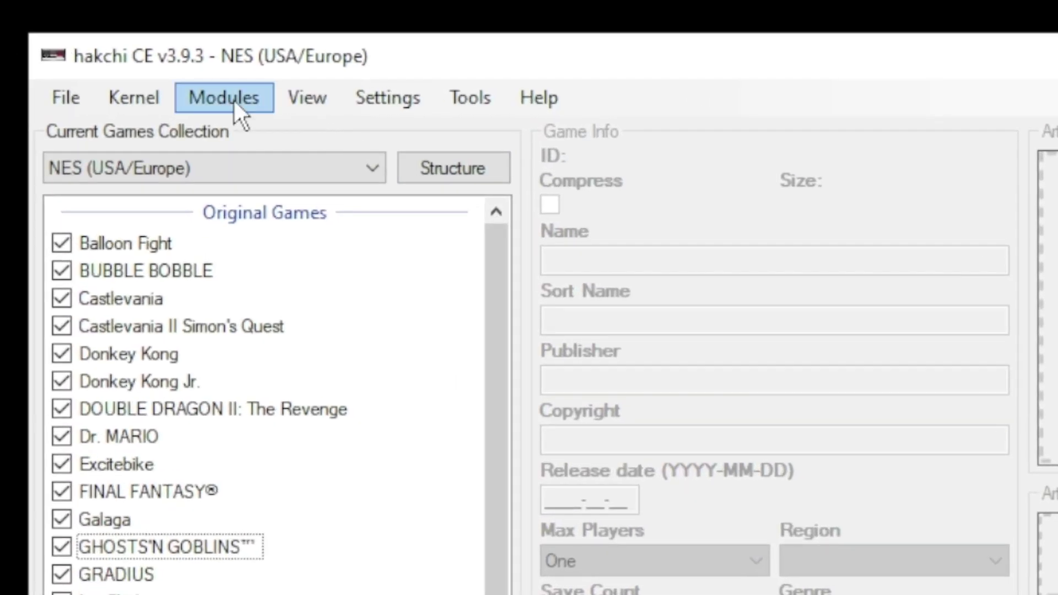
- Select the RetroArch 1.9.10 Ozone build in KMFD's Mod Hub
left_click(234, 101)
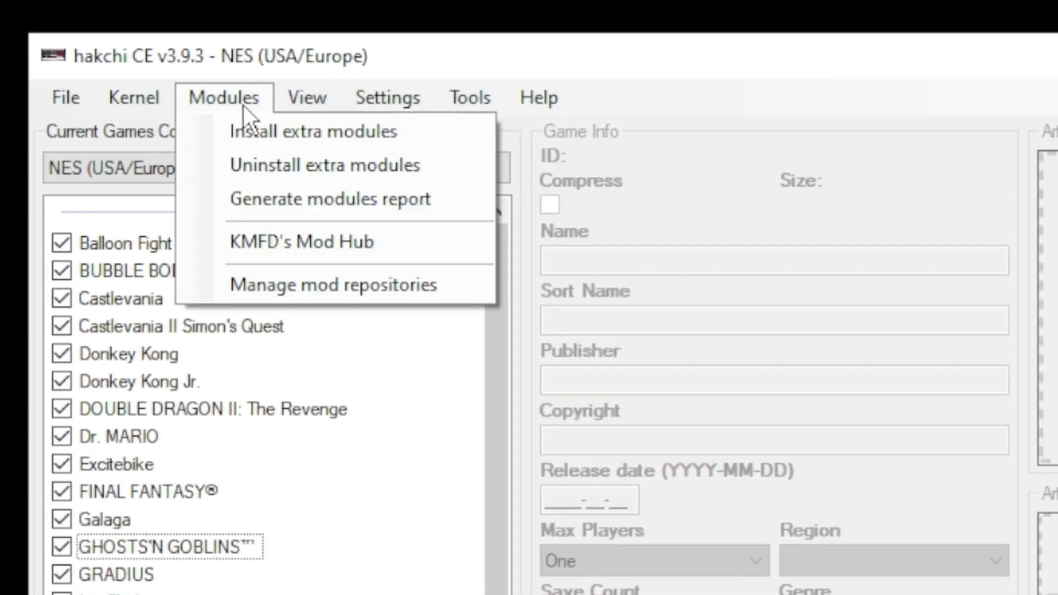
left_click(320, 248)
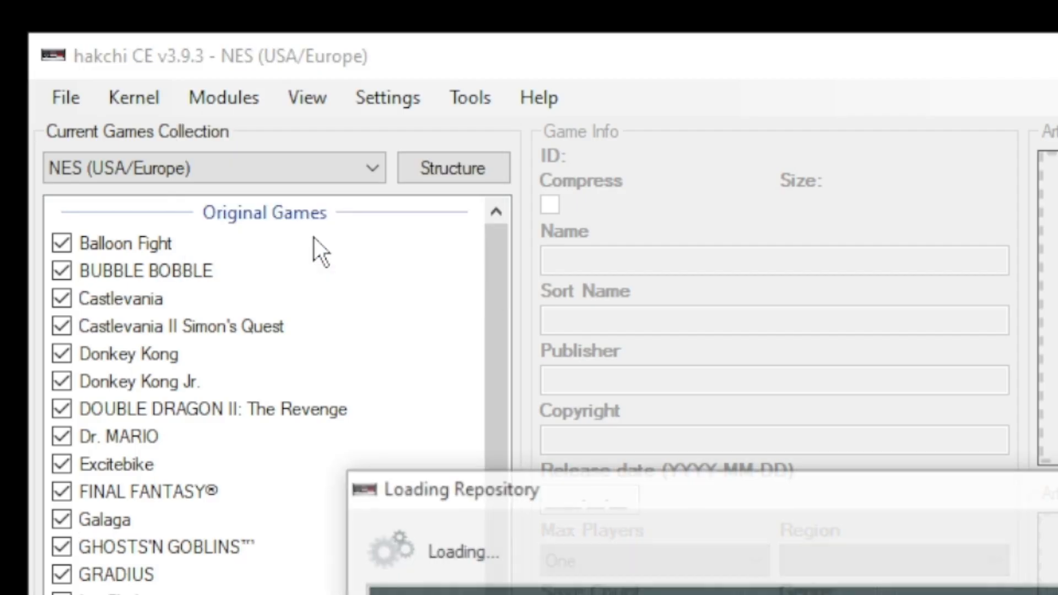
left_click(442, 65)
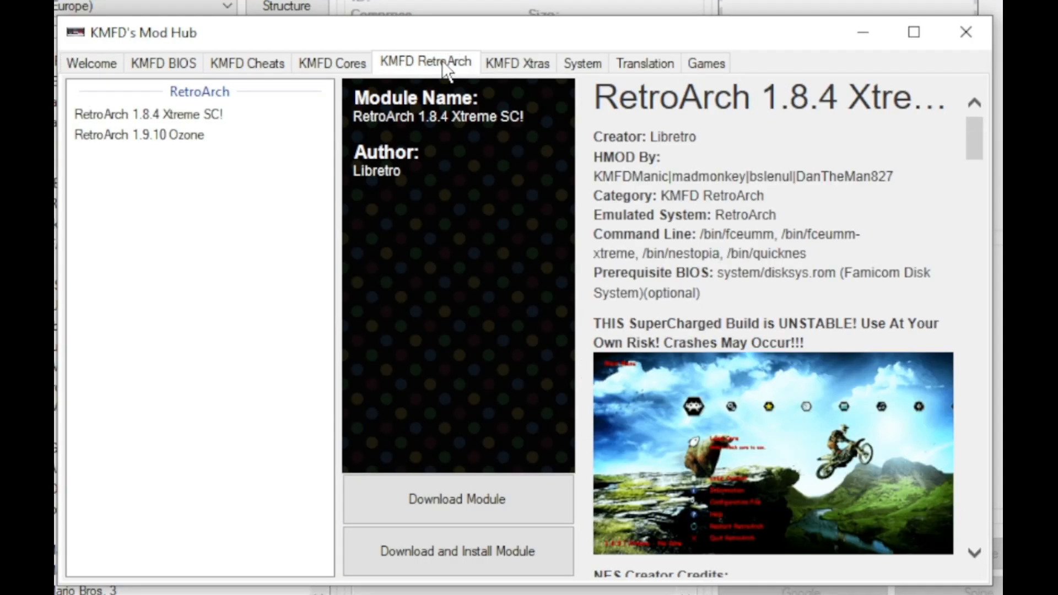
left_click(196, 137)
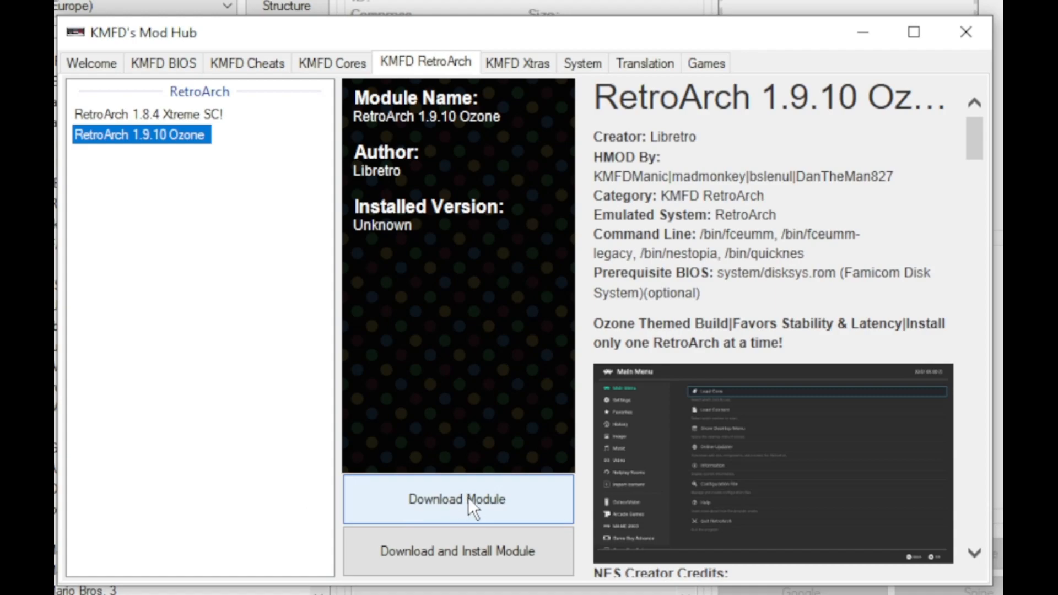
- Select the Stella Atari 2600 core under KMFD Cores and download the module
left_click(333, 63)
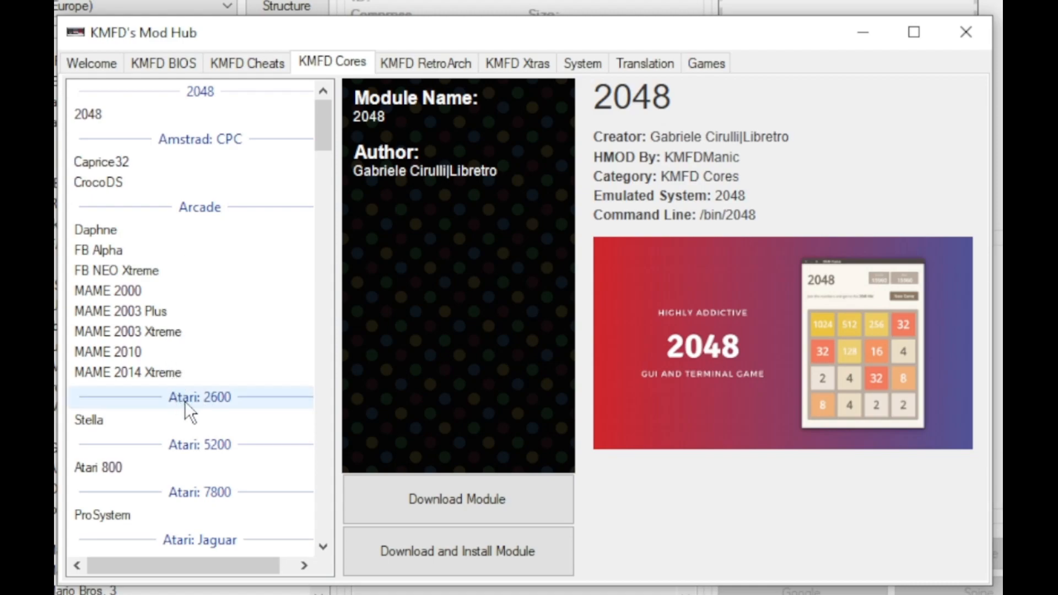
left_click(85, 422)
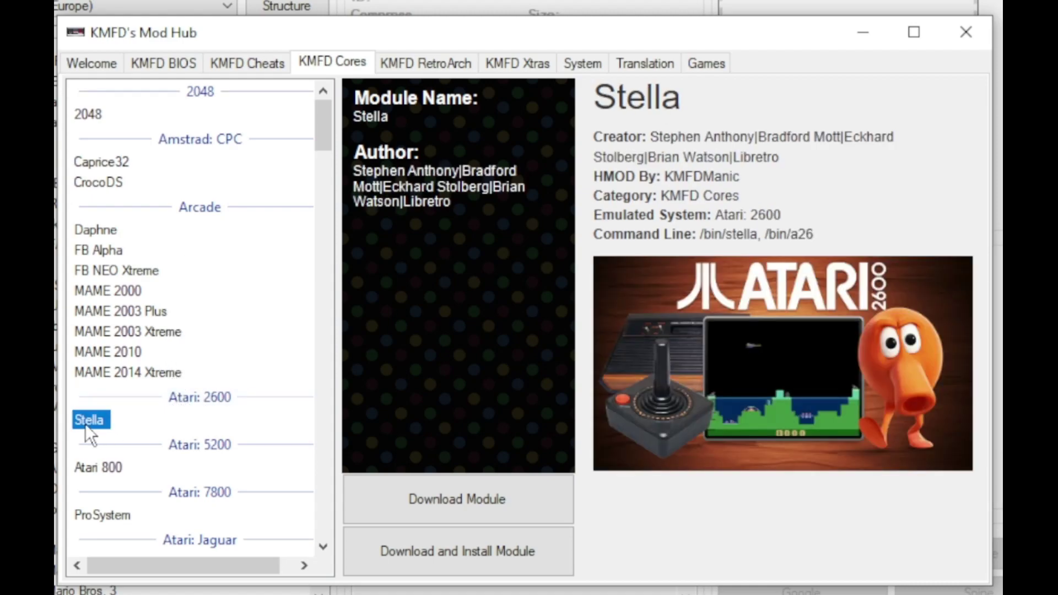
left_click(429, 500)
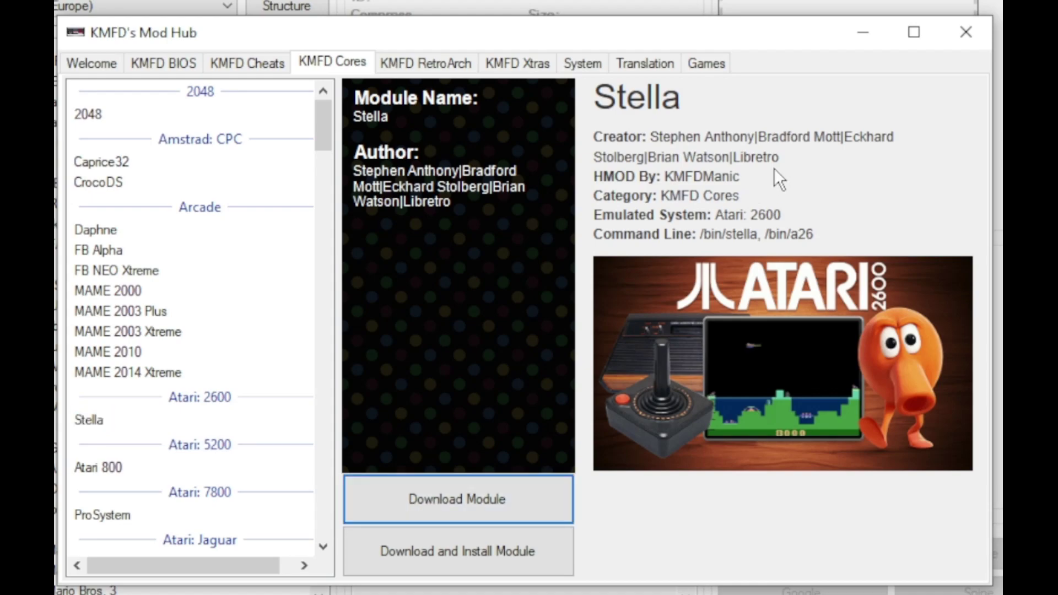
- Install the Stella and RetroArch 1.9.10 Ozone modules onto the mini and dismiss the Done message
left_click(966, 32)
left_click(242, 88)
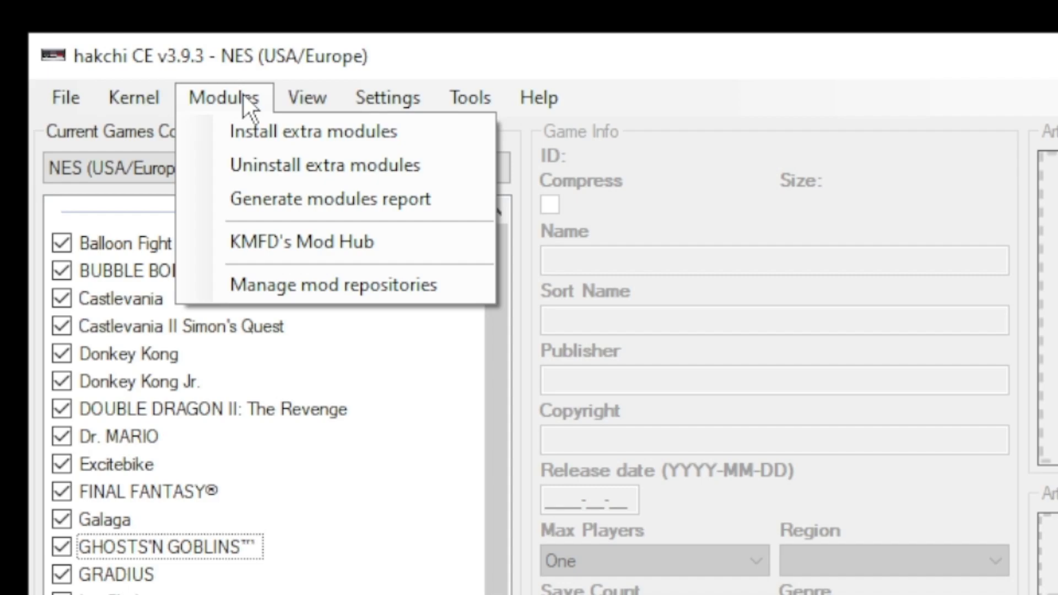
left_click(242, 124)
left_click(53, 101)
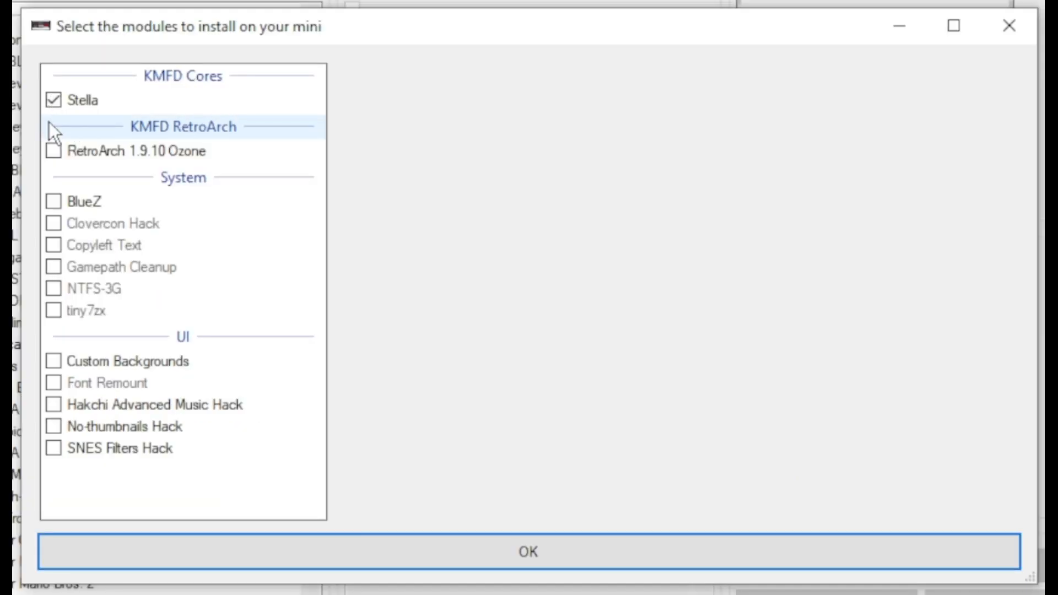
left_click(397, 556)
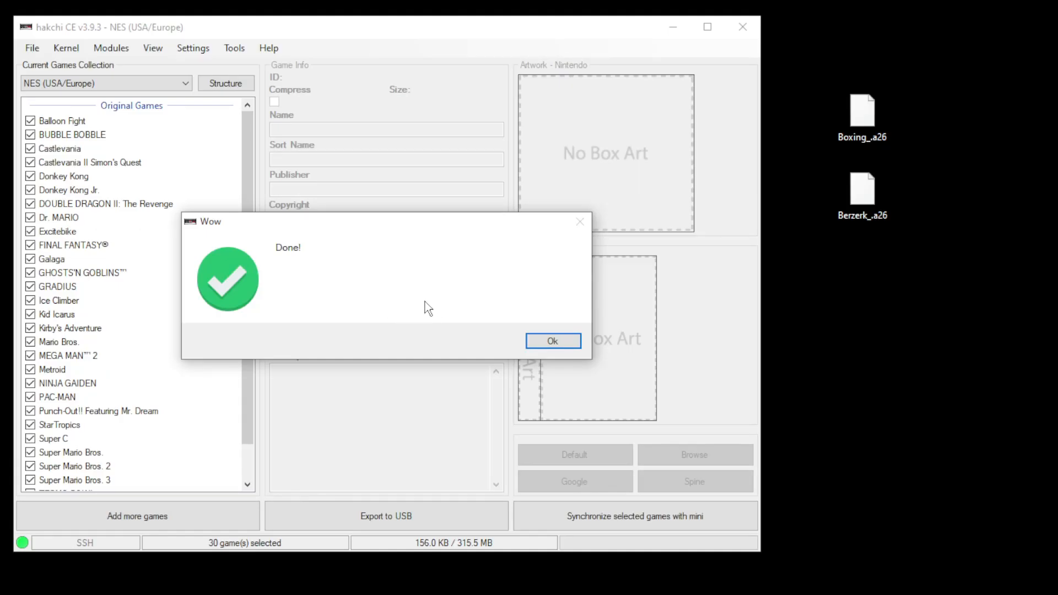
key("Return")
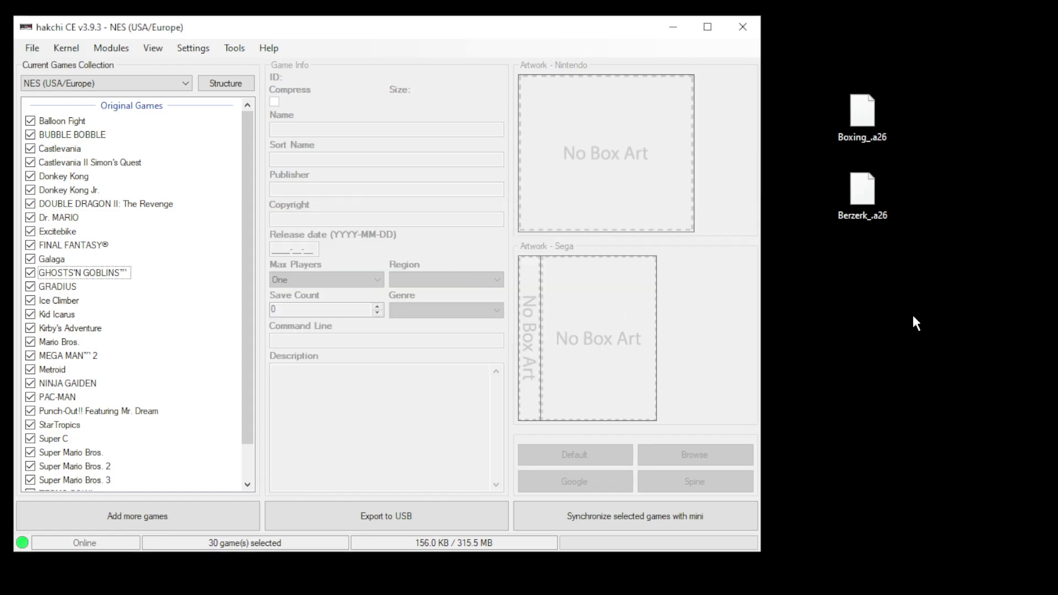
- Add Boxing_.a26 and Berzerk_.a26 from the desktop to the games list and check Berzerk's command line and description
mouse_move(912, 312)
left_mouse_down()
mouse_move(851, 102)
mouse_move(198, 271)
left_mouse_up()
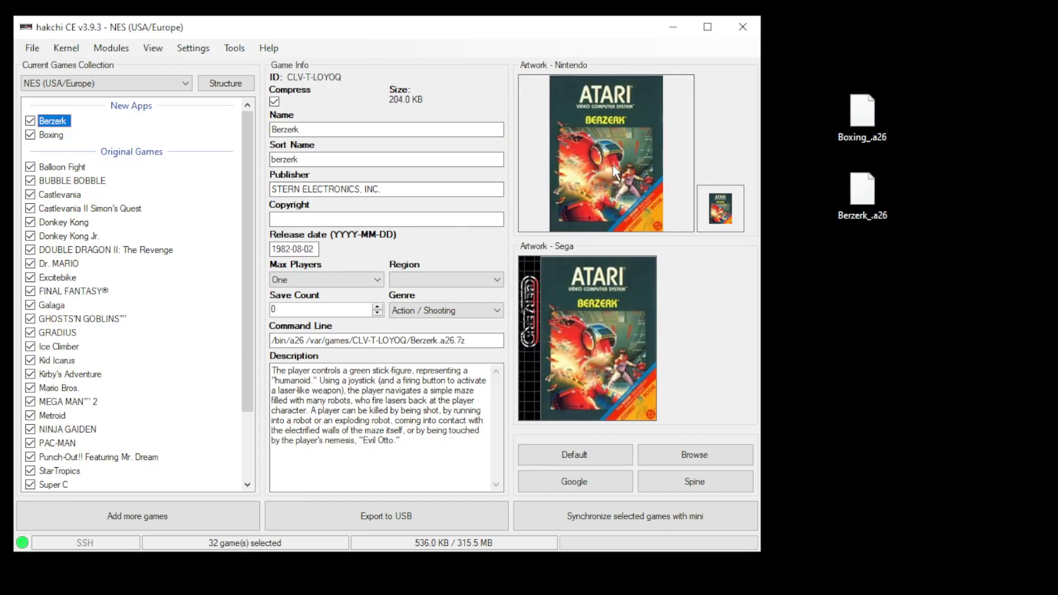
left_click(297, 341)
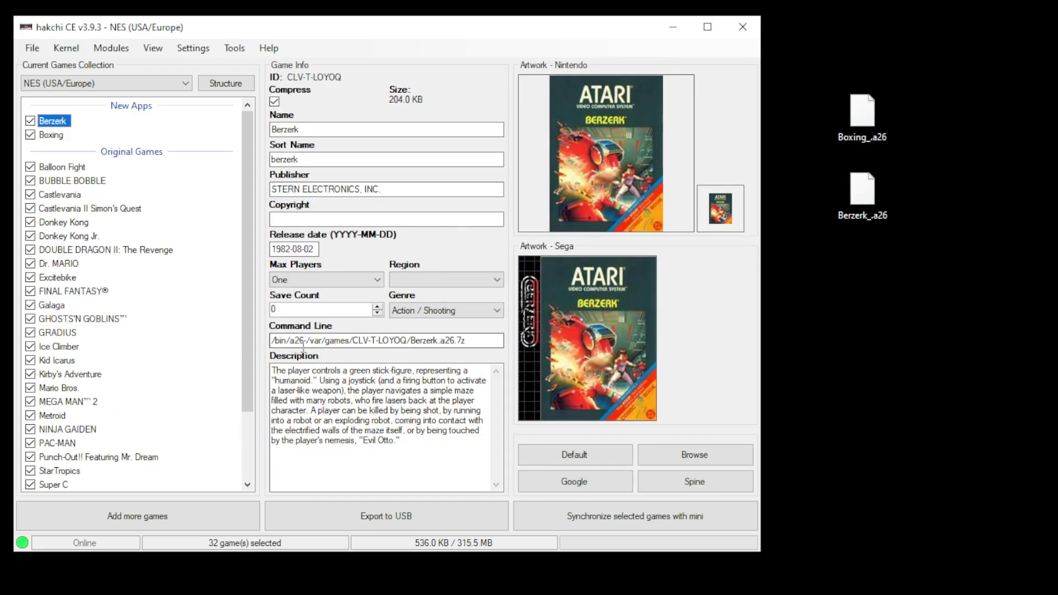
left_click(350, 383)
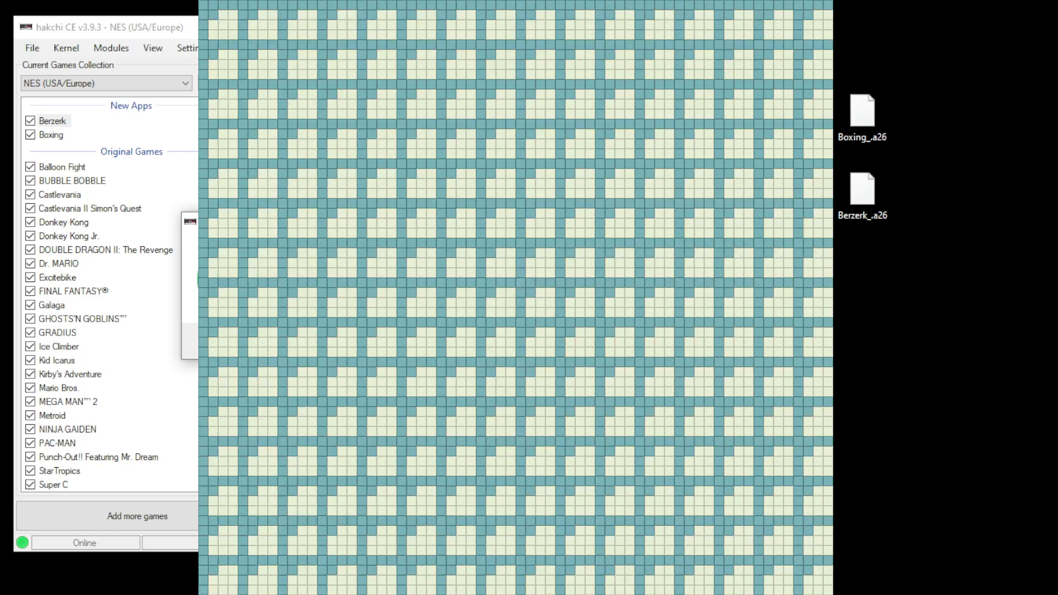
- Move between the Berzerk and Boxing tiles on the NES Classic menu with the D-pad
key("Right")
key("Right")
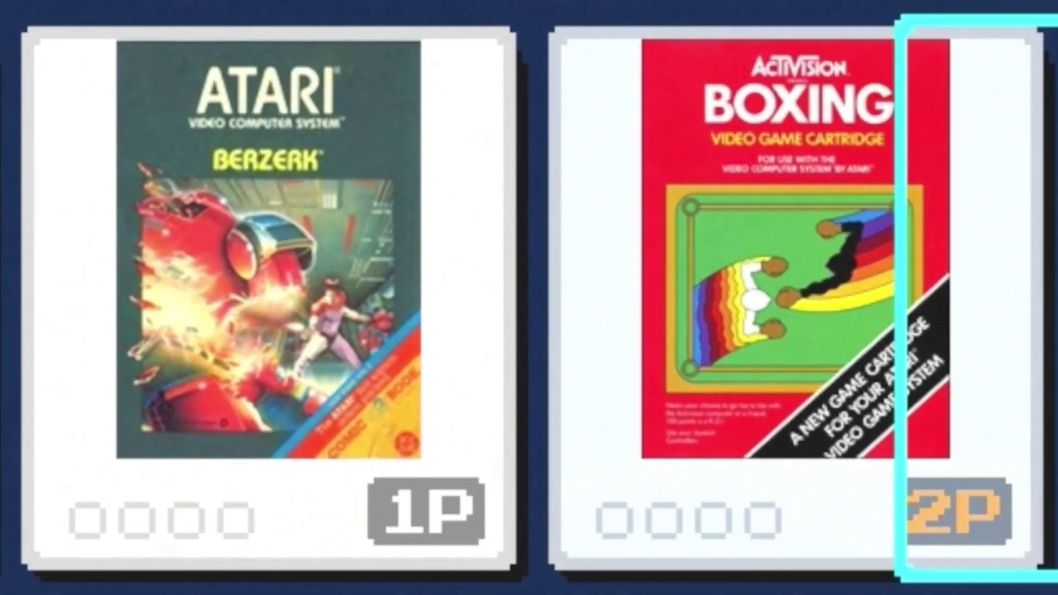
key("Left")
key("Left")
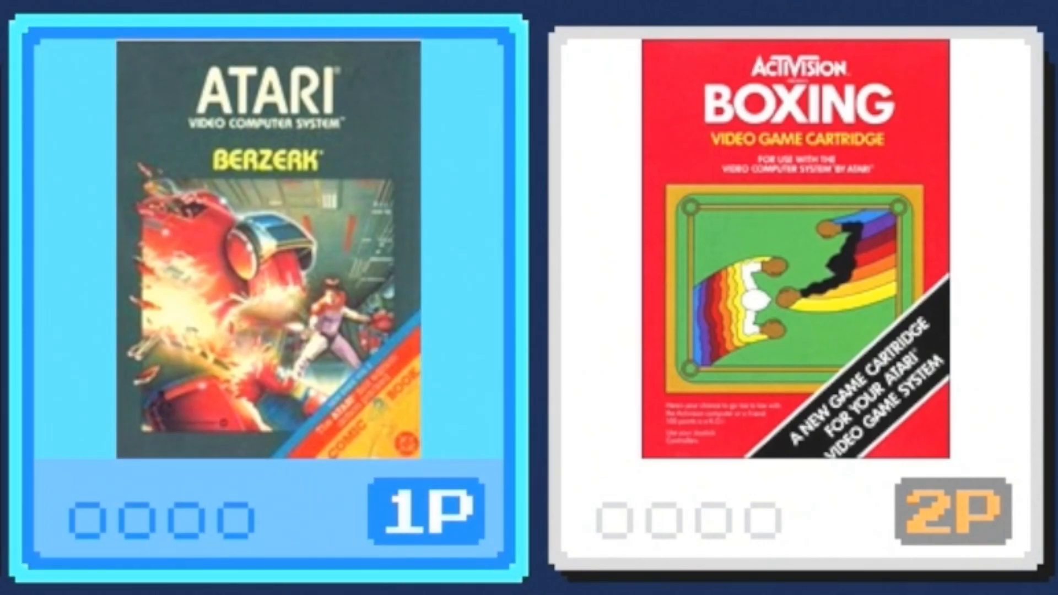
key("Right")
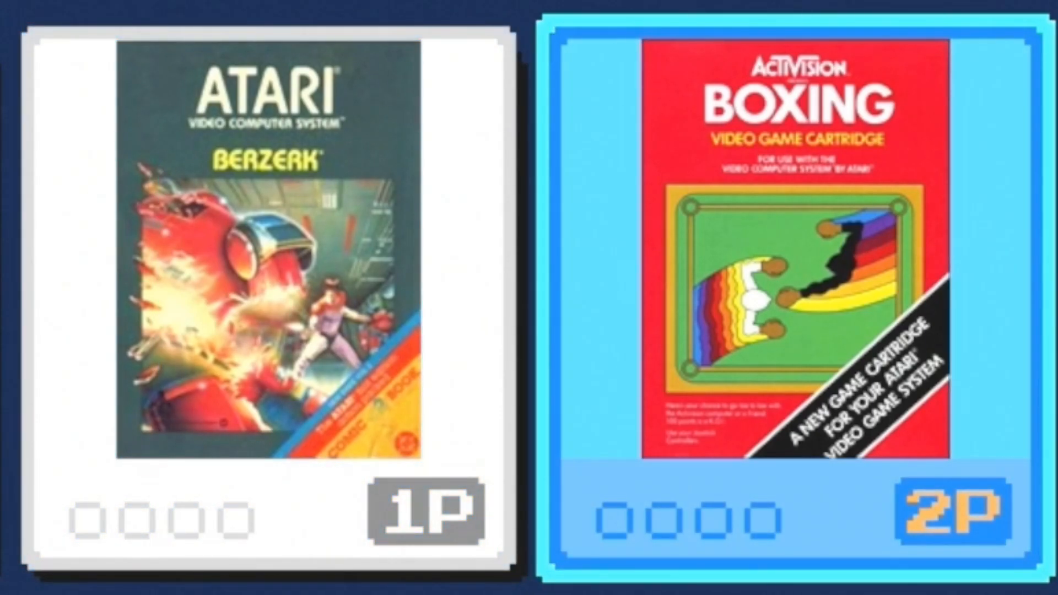